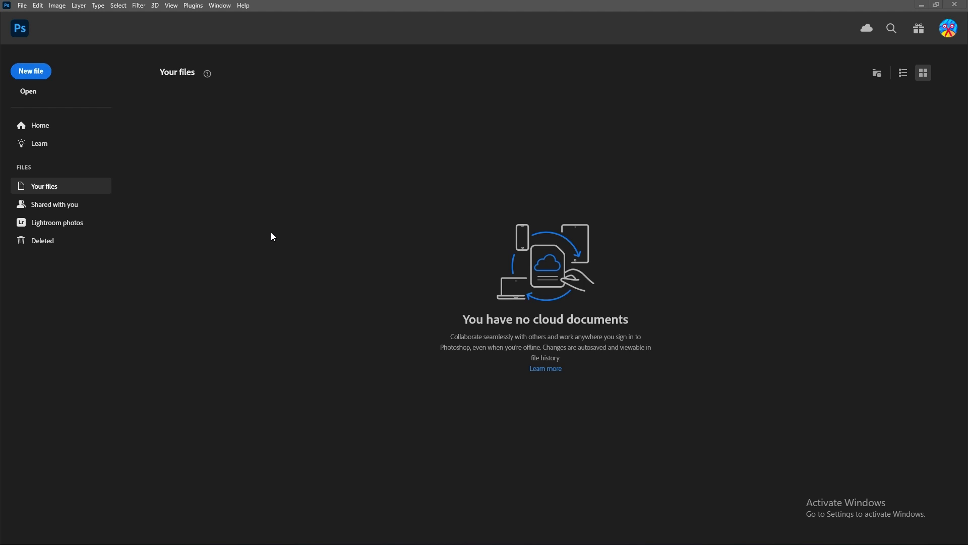
- Launch the Load Files into Stack script and browse for source files
{"action": "left_click", "coordinate": [21, 6]}
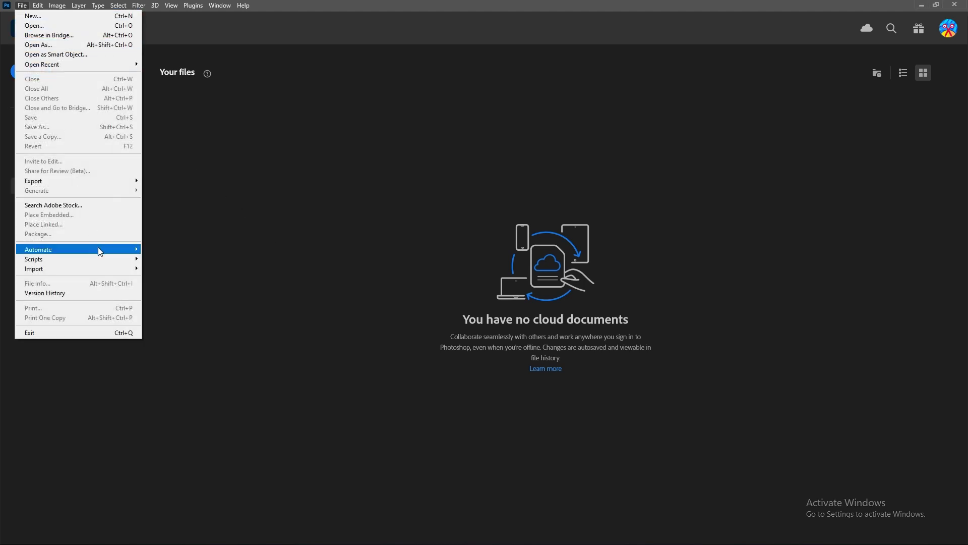
{"action": "mouse_move", "coordinate": [105, 261]}
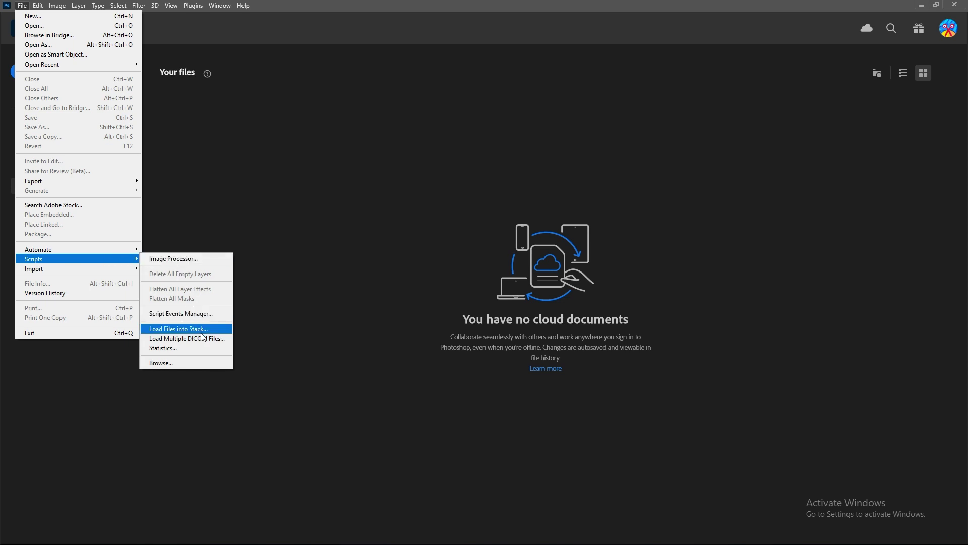
{"action": "left_click", "coordinate": [182, 328]}
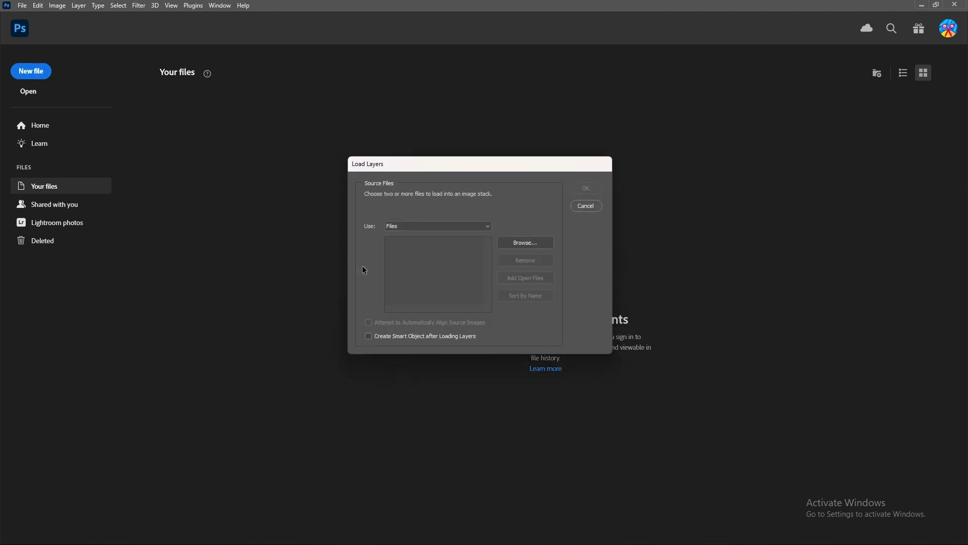
{"action": "left_click", "coordinate": [513, 246]}
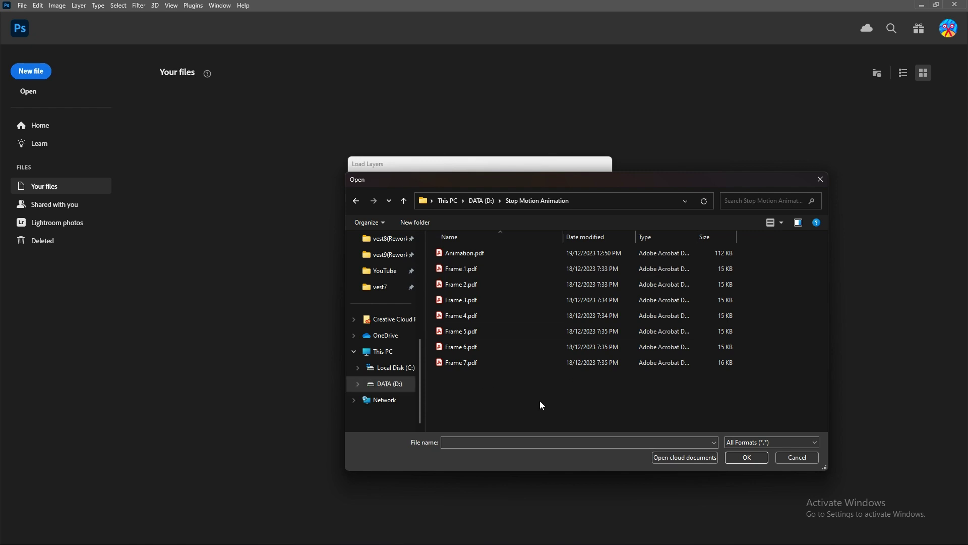
- Select Frame 1.pdf through Frame 7.pdf from the Stop Motion Animation folder and confirm
{"action": "left_click_drag", "start_coordinate": [540, 400], "coordinate": [462, 254]}
{"action": "left_click", "coordinate": [504, 395]}
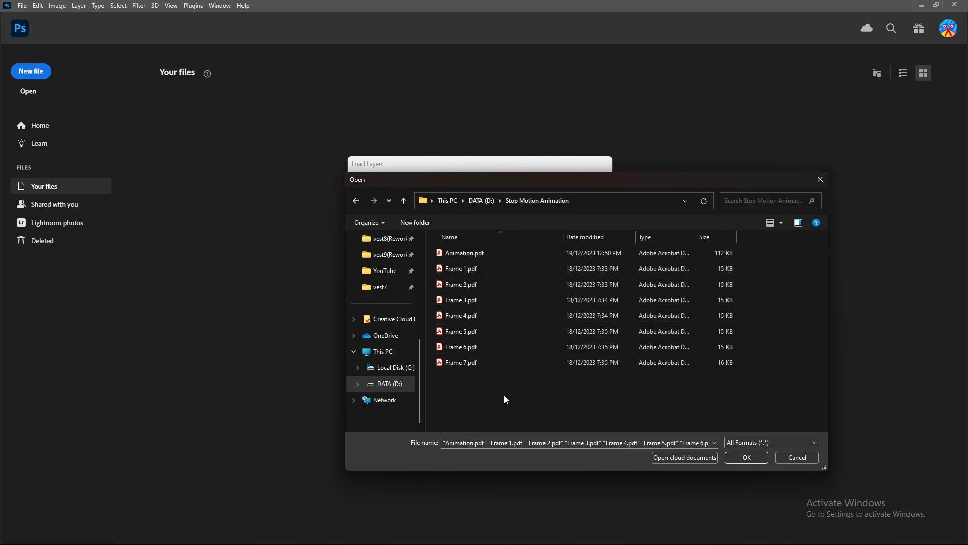
{"action": "left_click", "coordinate": [460, 258]}
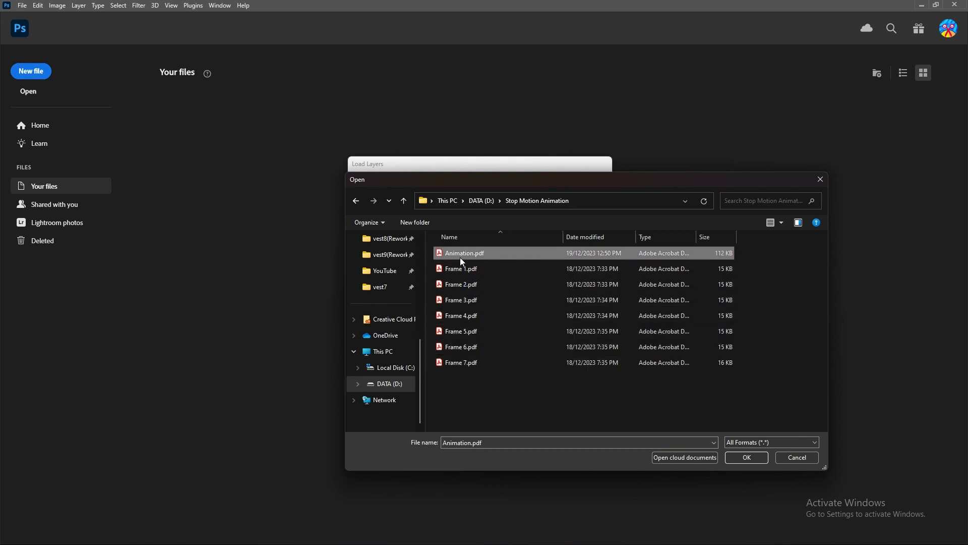
{"action": "left_click", "coordinate": [482, 271]}
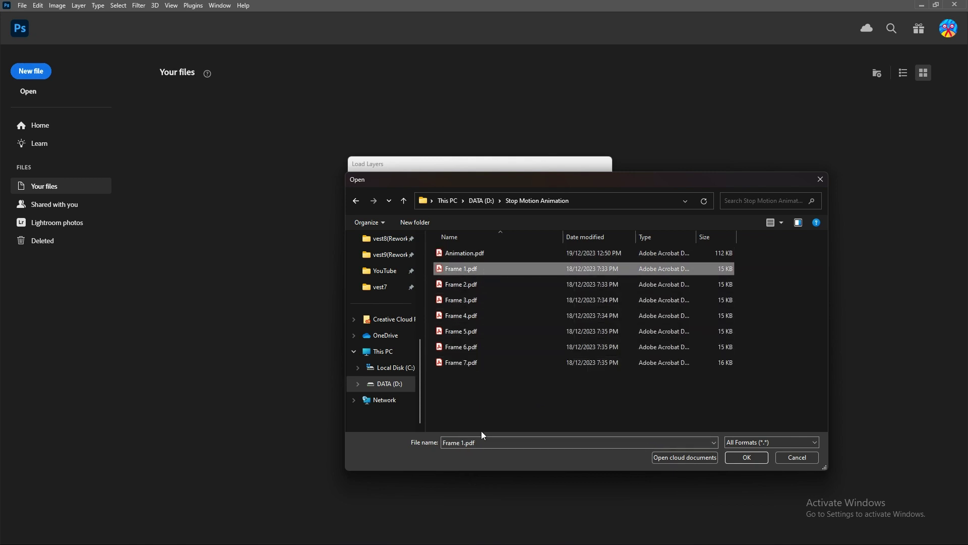
{"action": "left_click", "coordinate": [480, 361], "text": "shift"}
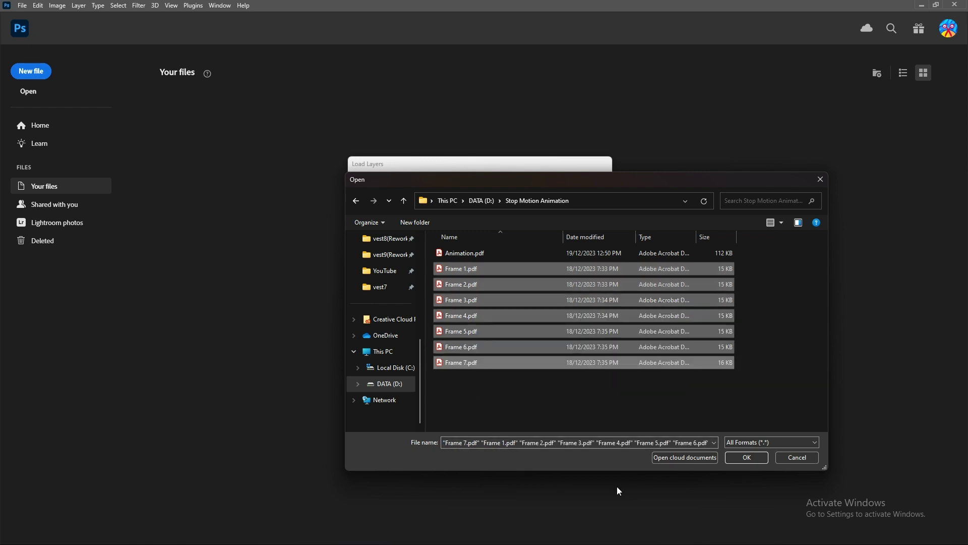
{"action": "left_click", "coordinate": [756, 460]}
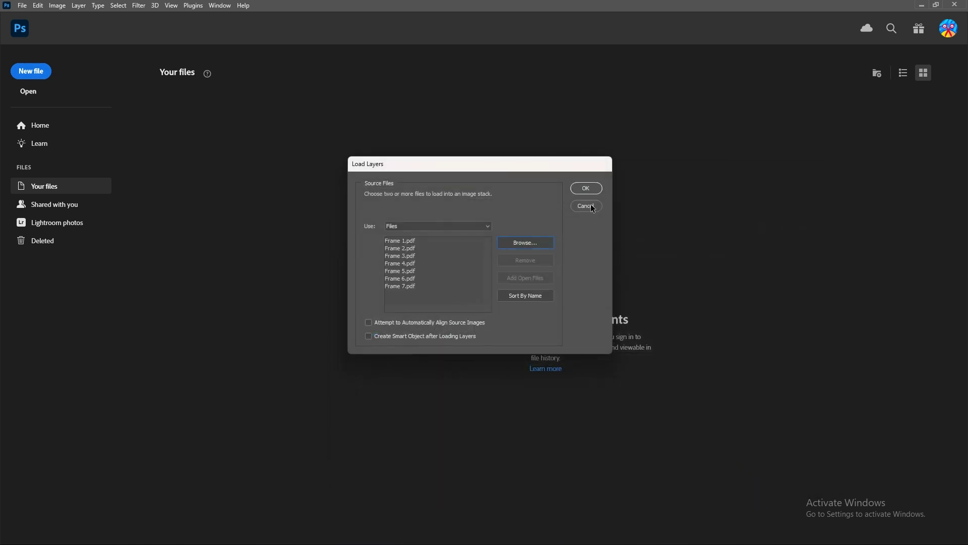
- Confirm the Load Layers dialog so the seven Frame PDFs stack as layers in Untitled-1
{"action": "left_click", "coordinate": [590, 189]}
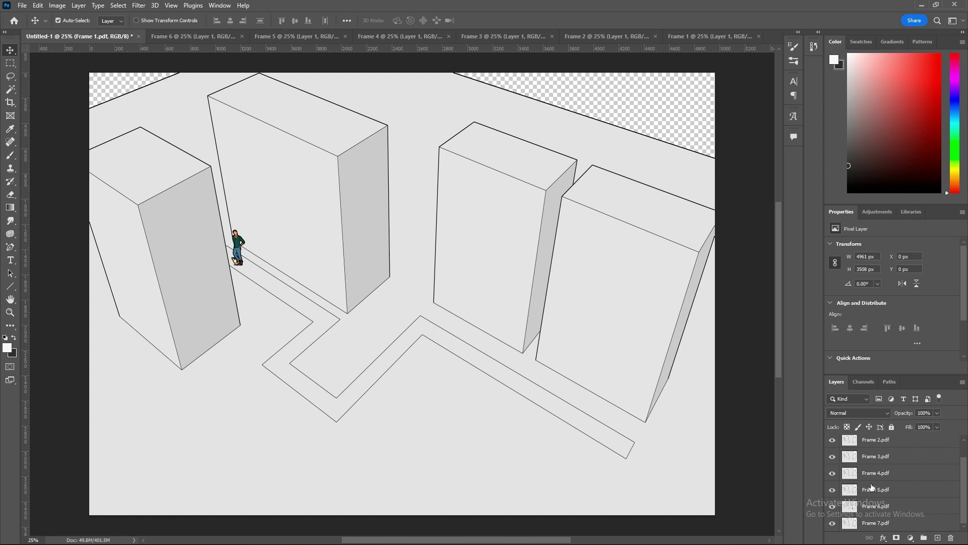
- Show the Timeline panel and select layers Frame 1.pdf through Frame 7.pdf together
{"action": "left_click", "coordinate": [220, 5]}
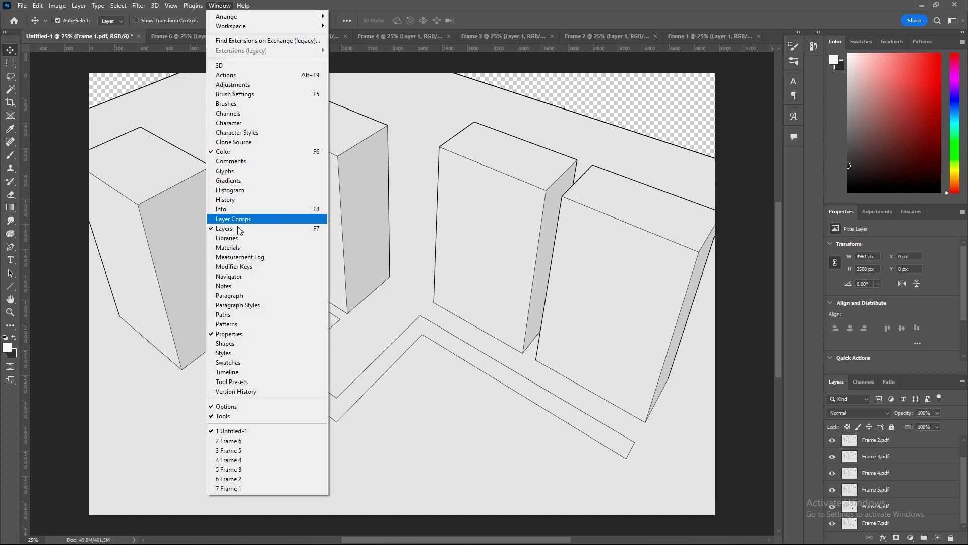
{"action": "left_click", "coordinate": [254, 372]}
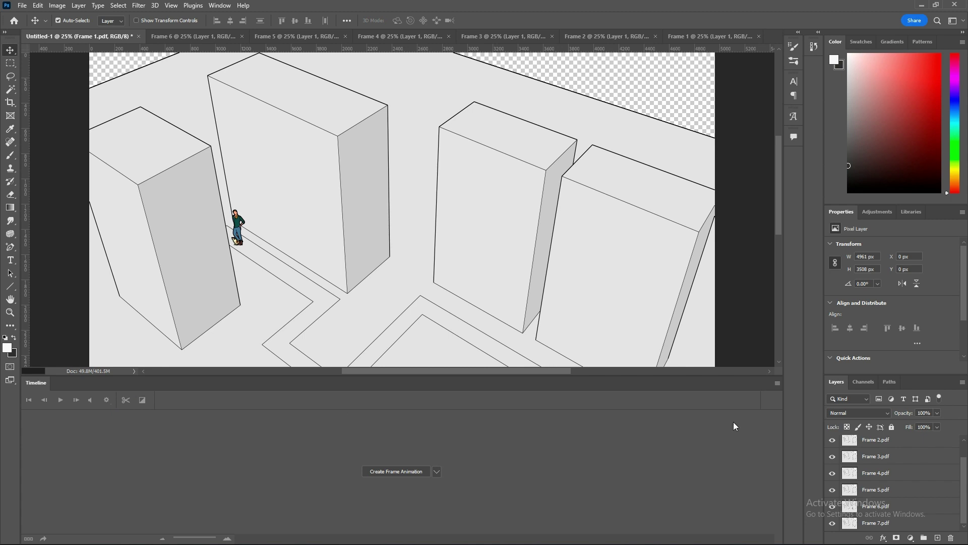
{"action": "scroll", "coordinate": [891, 492], "scroll_direction": "up", "scroll_amount": 1}
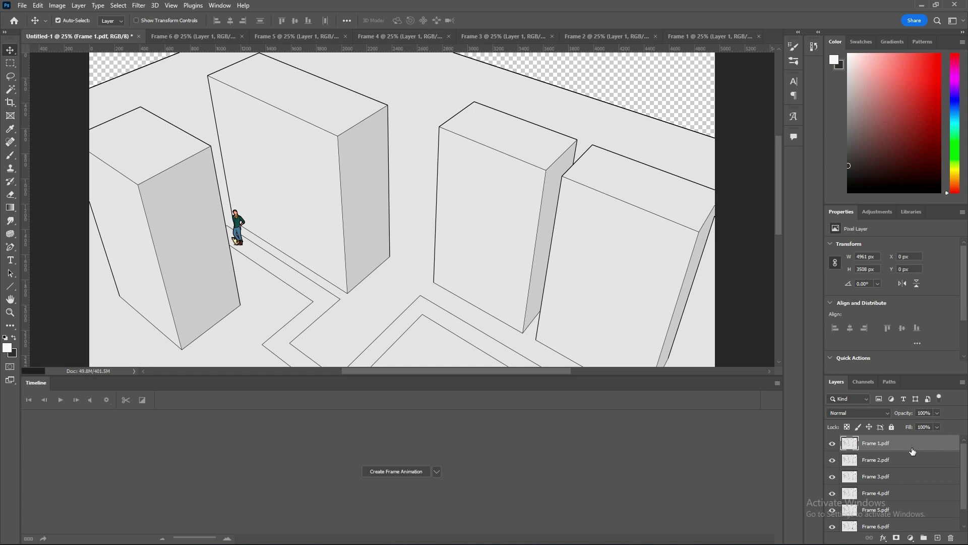
{"action": "scroll", "coordinate": [912, 456], "scroll_direction": "down", "scroll_amount": 1}
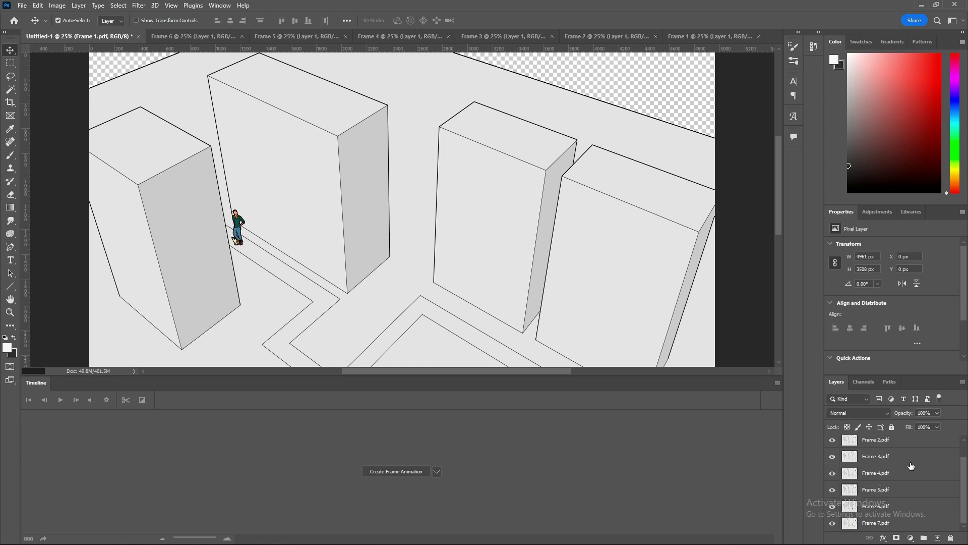
{"action": "left_click", "coordinate": [902, 525], "text": "shift"}
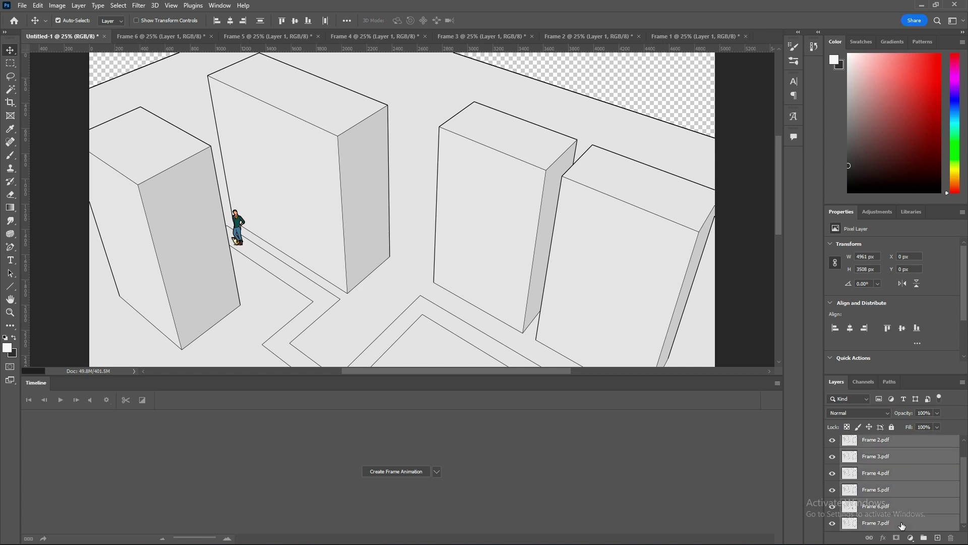
- Apply Layer > Arrange > Reverse so Frame 1.pdf moves to the bottom of the stack
{"action": "left_click", "coordinate": [78, 6]}
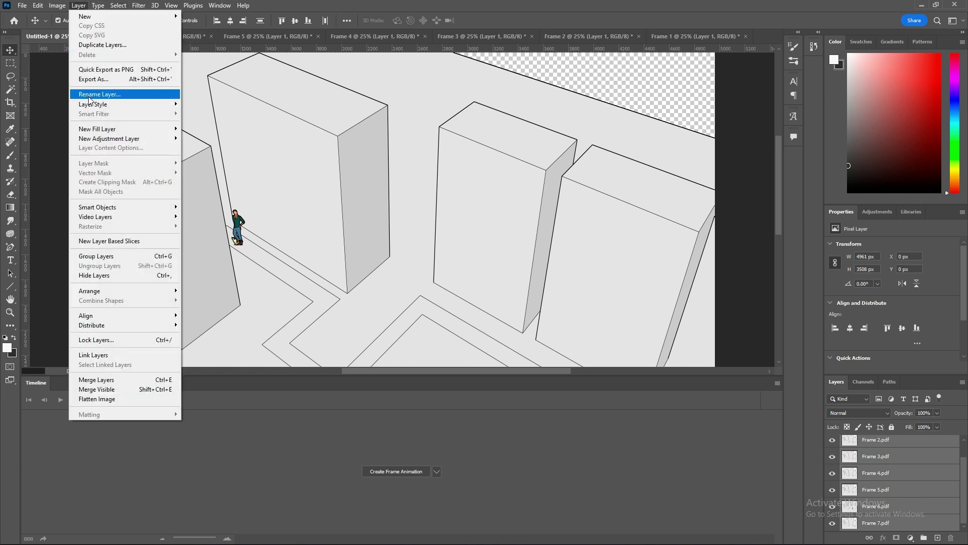
{"action": "mouse_move", "coordinate": [112, 297]}
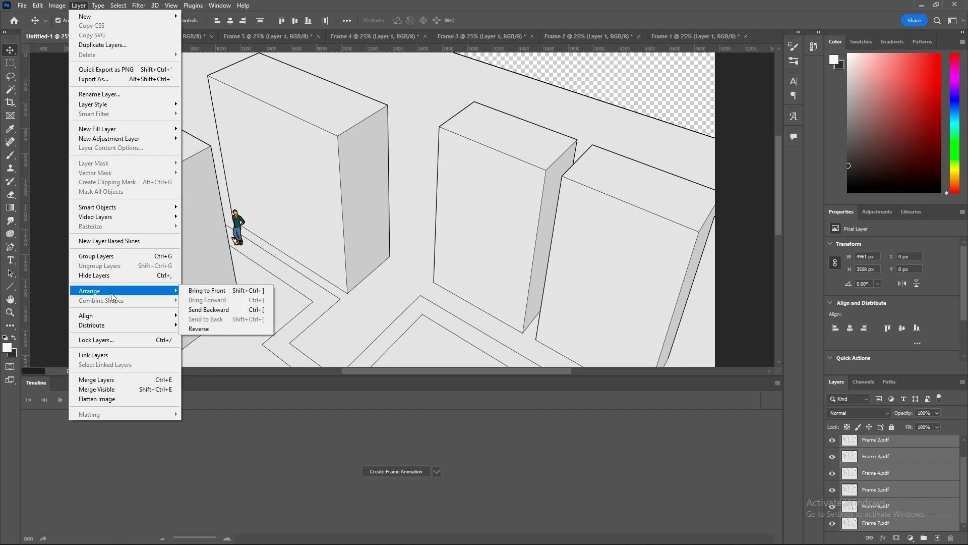
{"action": "left_click", "coordinate": [210, 330]}
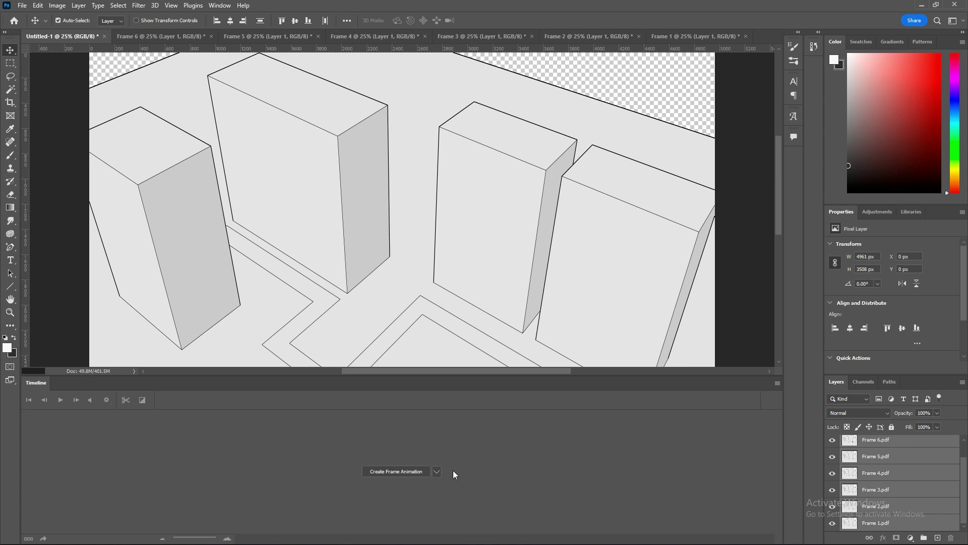
{"action": "scroll", "coordinate": [451, 323], "scroll_direction": "down", "scroll_amount": 2}
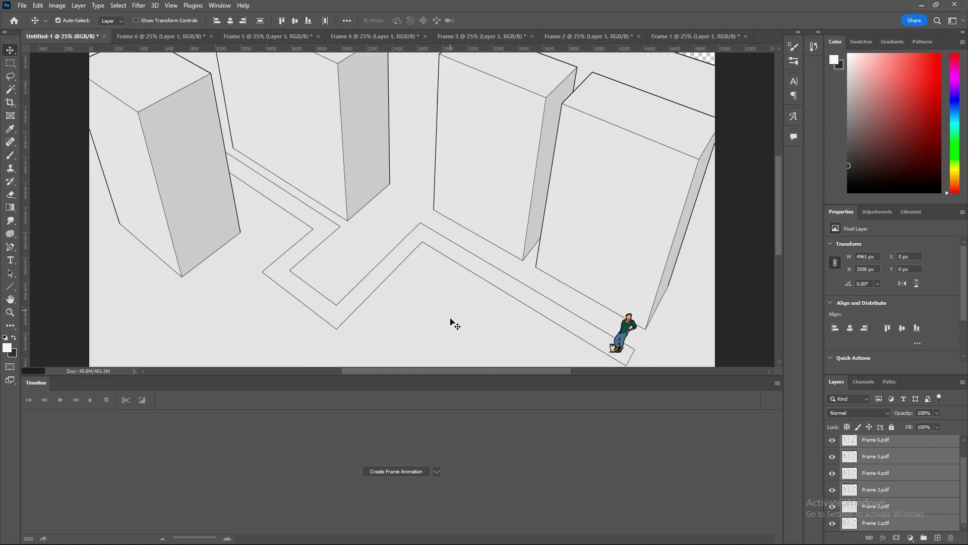
{"action": "scroll", "coordinate": [451, 323], "scroll_direction": "down", "scroll_amount": 1}
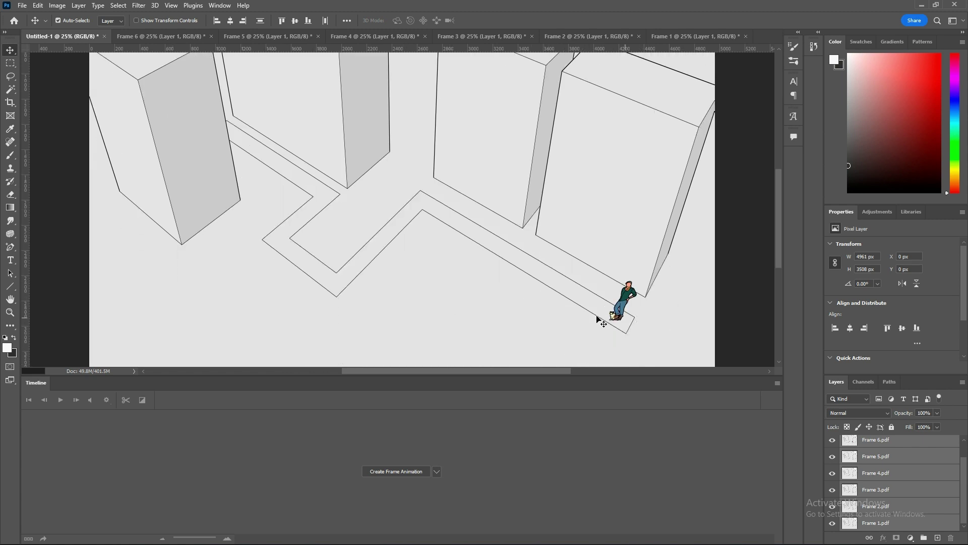
{"action": "scroll", "coordinate": [530, 310], "scroll_direction": "up", "scroll_amount": 1}
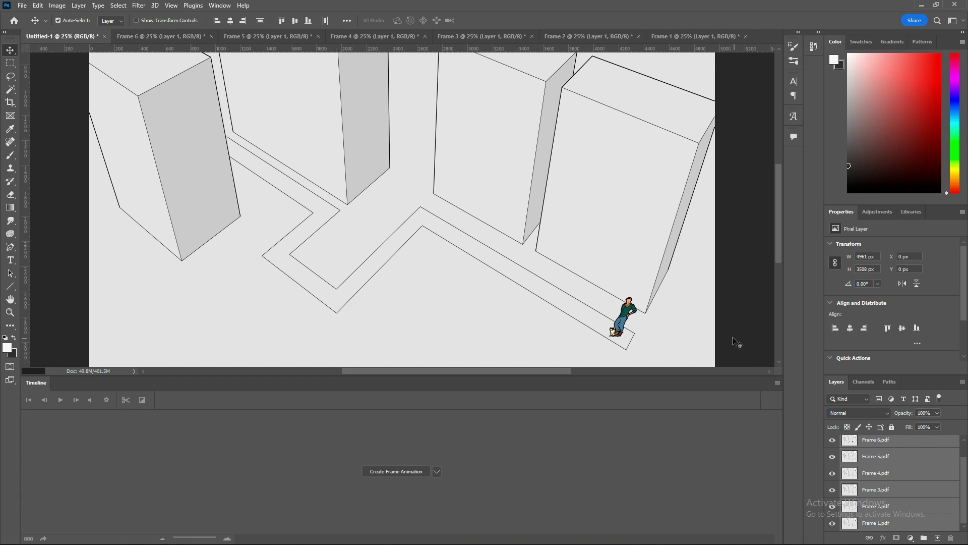
{"action": "scroll", "coordinate": [588, 322], "scroll_direction": "up", "scroll_amount": 1}
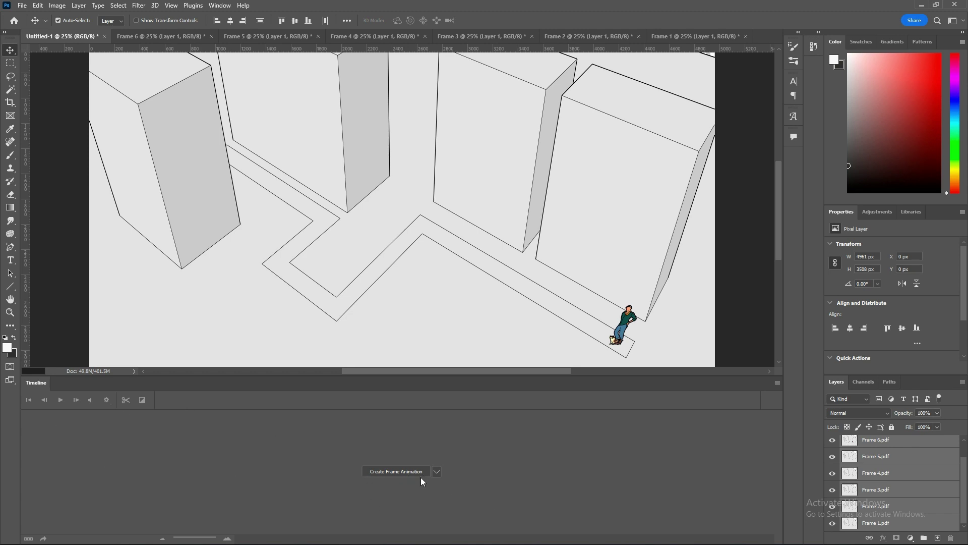
- Create a frame animation from the timeline and bring up the Timeline panel's options menu
{"action": "left_click", "coordinate": [396, 472]}
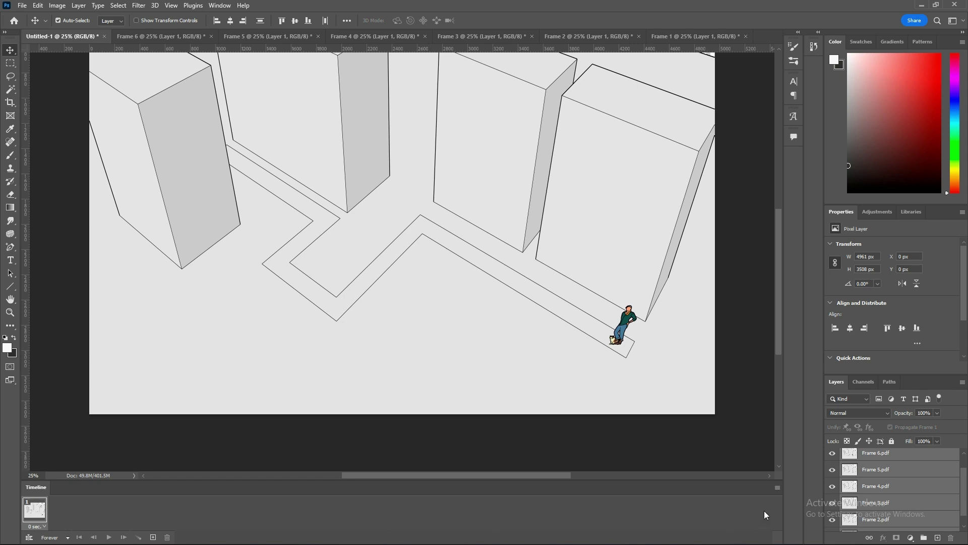
{"action": "left_click", "coordinate": [776, 487]}
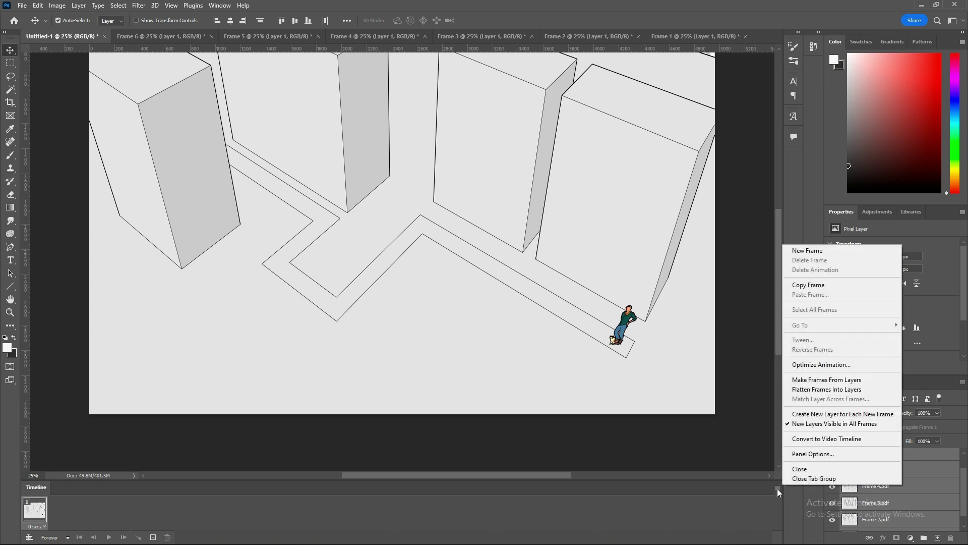
{"action": "left_click", "coordinate": [813, 384]}
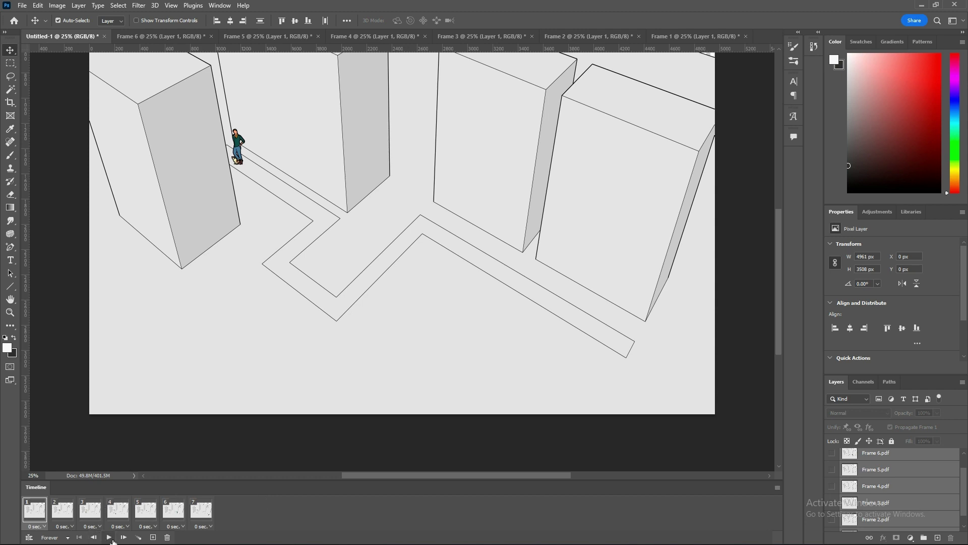
{"action": "left_click", "coordinate": [110, 538]}
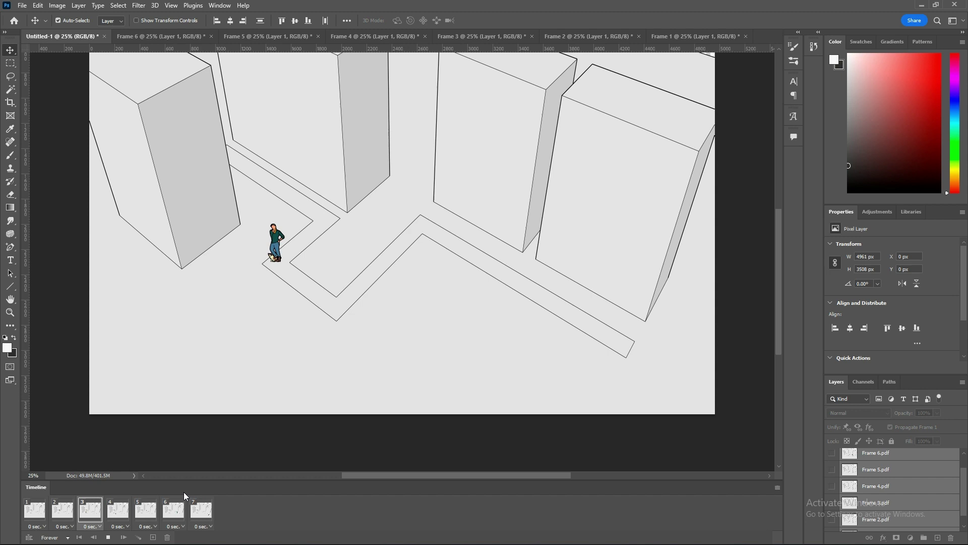
{"action": "left_click", "coordinate": [110, 537]}
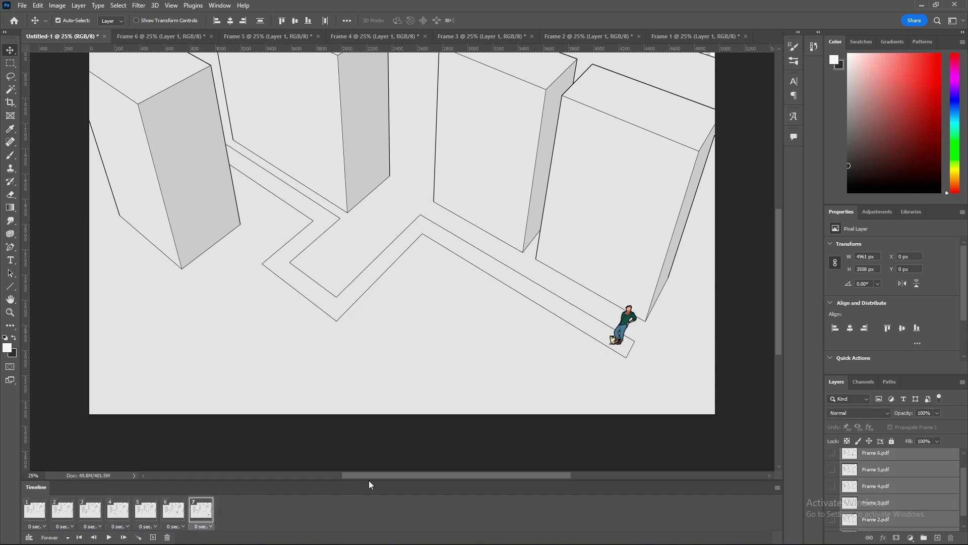
{"action": "scroll", "coordinate": [461, 387], "scroll_direction": "up", "scroll_amount": 3}
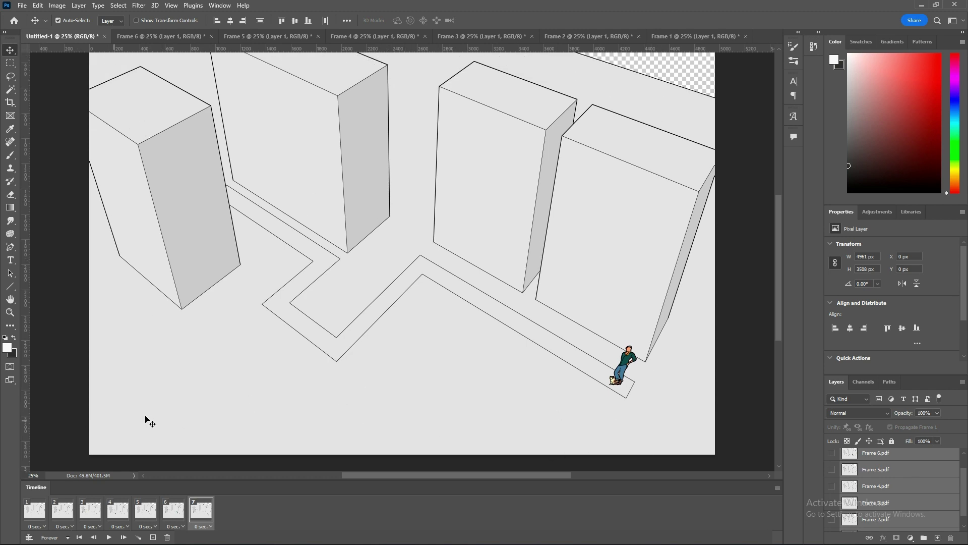
{"action": "scroll", "coordinate": [261, 402], "scroll_direction": "down", "scroll_amount": 1}
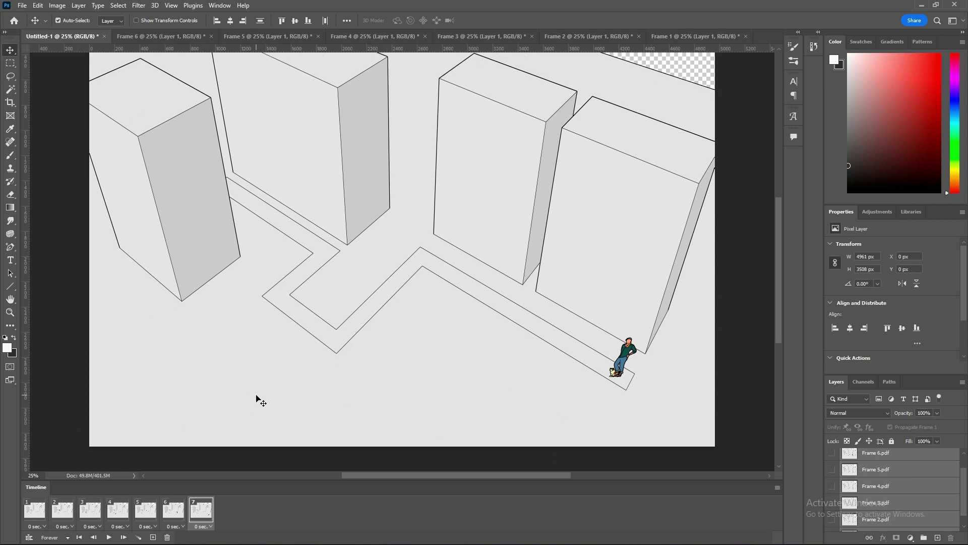
{"action": "left_click", "coordinate": [109, 537]}
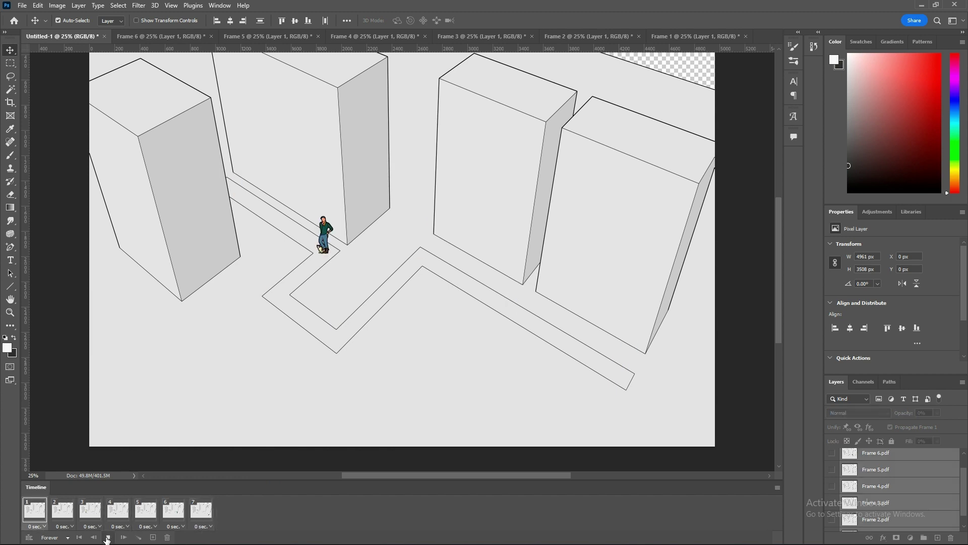
{"action": "left_click", "coordinate": [107, 537]}
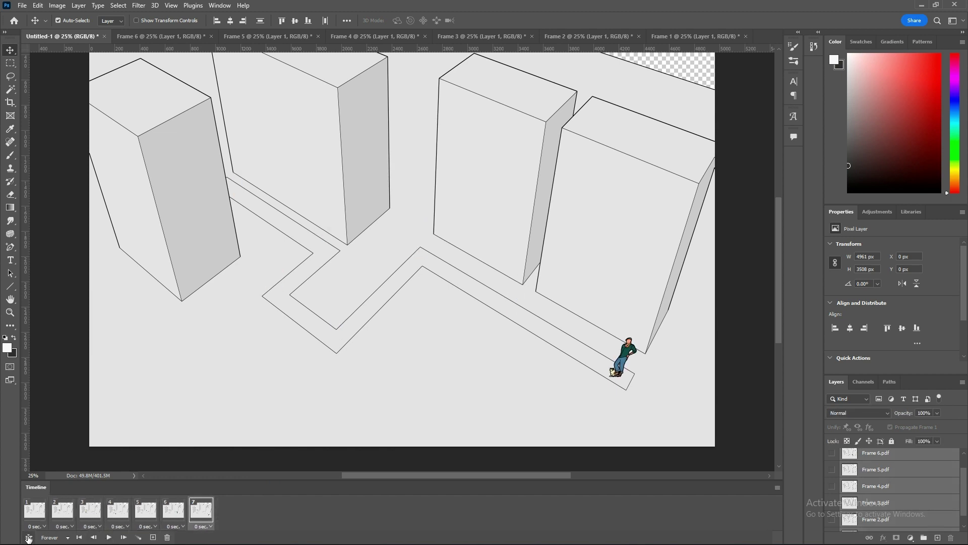
{"action": "left_click", "coordinate": [66, 537]}
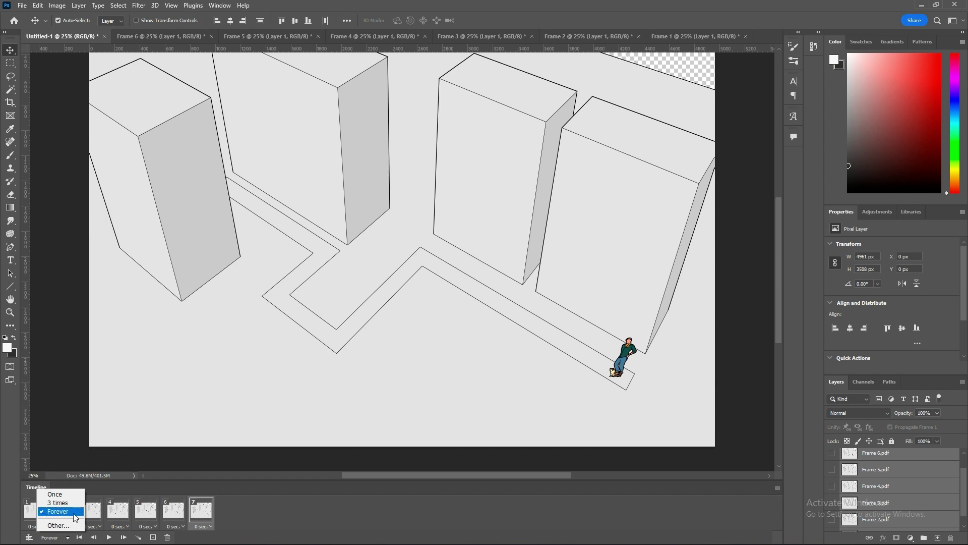
{"action": "left_click", "coordinate": [71, 540]}
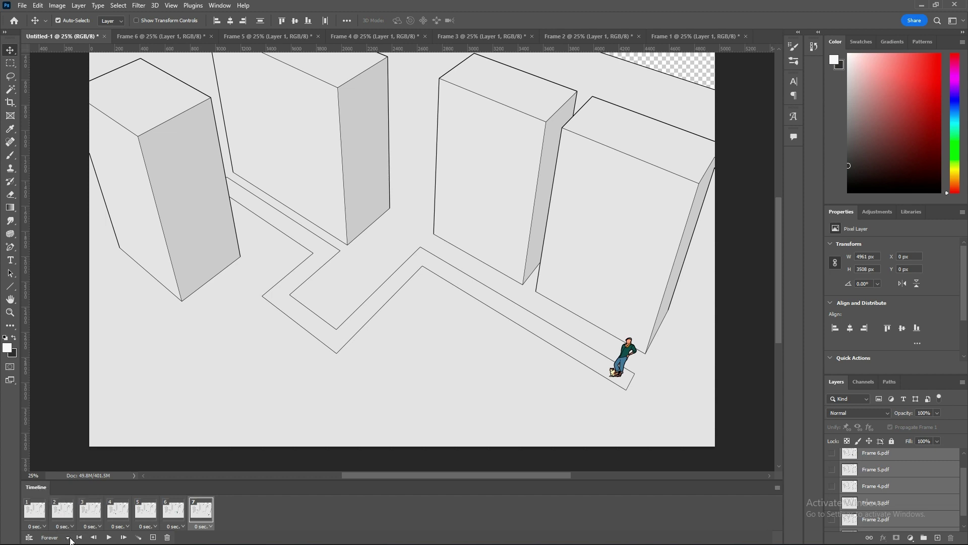
- Set all seven frames to a 1-second delay and preview the playback
{"action": "left_click", "coordinate": [39, 510], "text": "shift"}
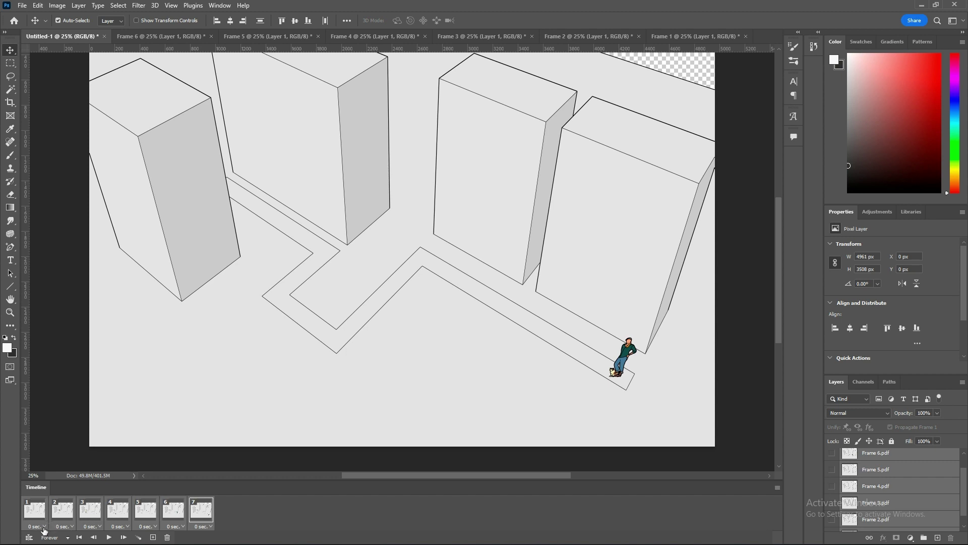
{"action": "left_click", "coordinate": [44, 527]}
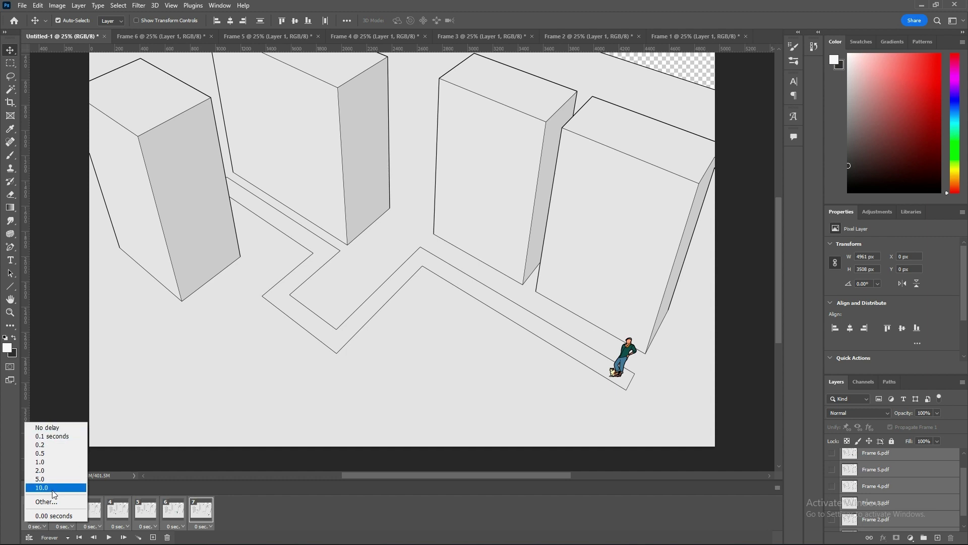
{"action": "left_click", "coordinate": [53, 461]}
{"action": "left_click", "coordinate": [108, 537]}
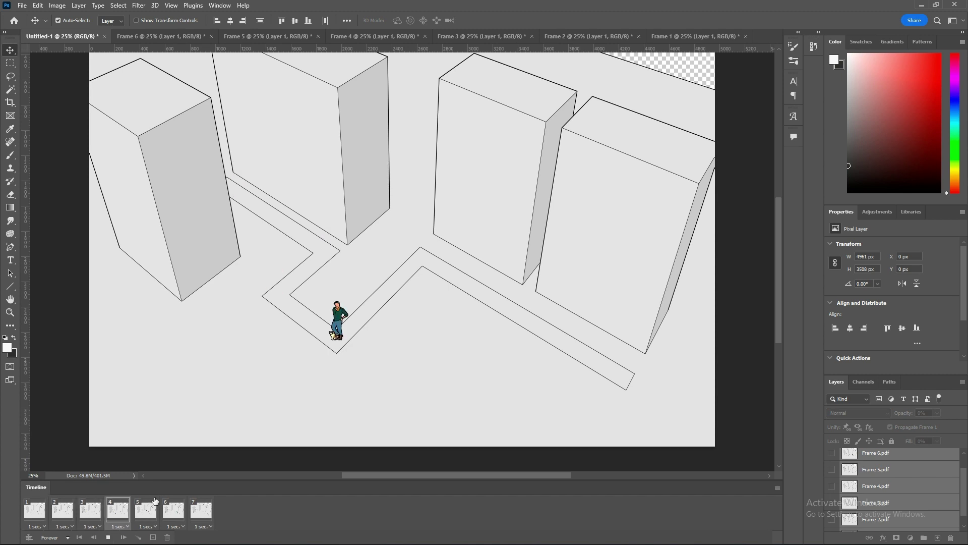
{"action": "left_click", "coordinate": [108, 537]}
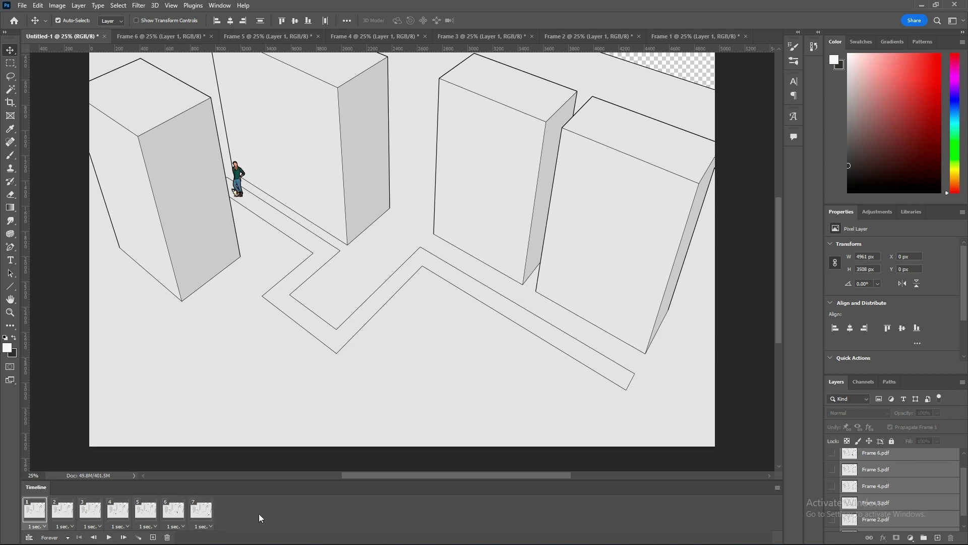
- Change all seven frames to a 0.1-second delay and preview the faster walk
{"action": "left_click", "coordinate": [202, 513], "text": "shift"}
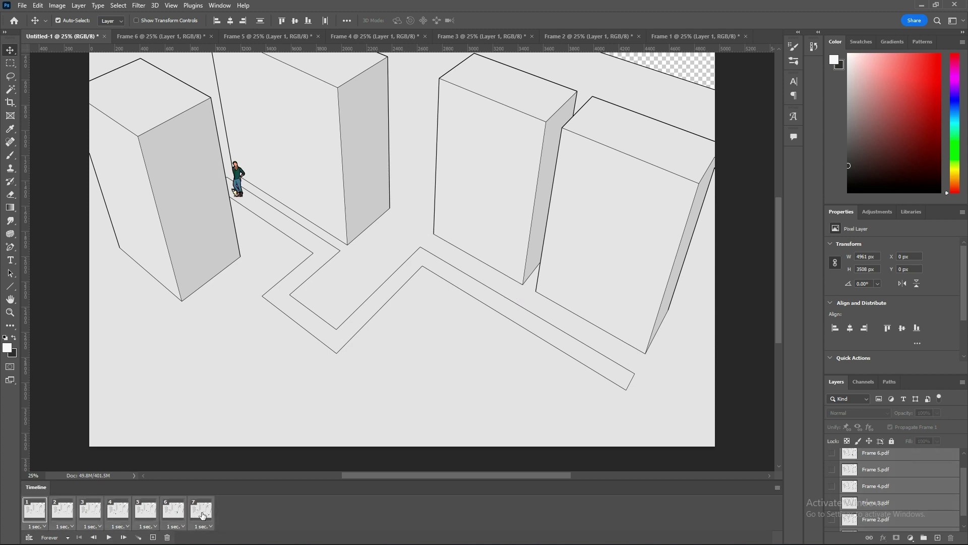
{"action": "left_click", "coordinate": [43, 526]}
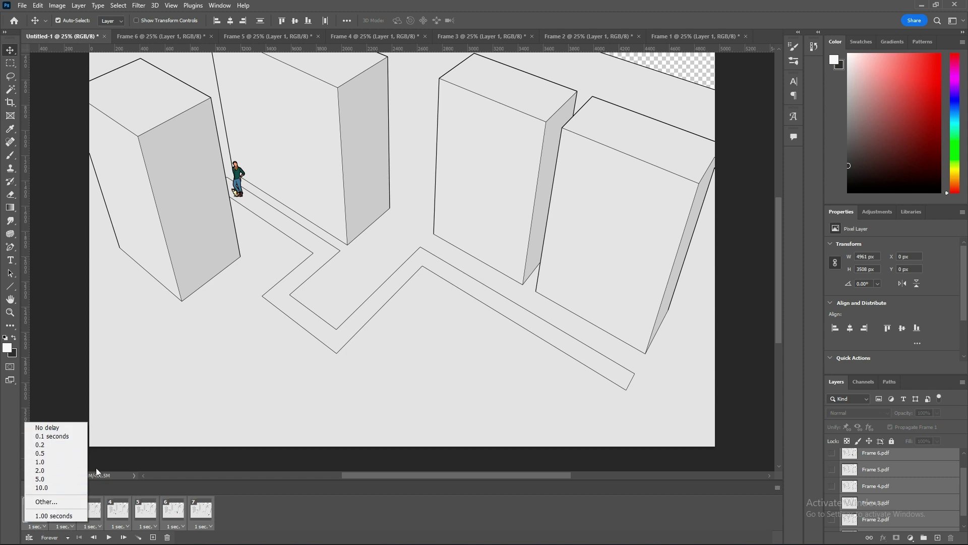
{"action": "left_click", "coordinate": [50, 436]}
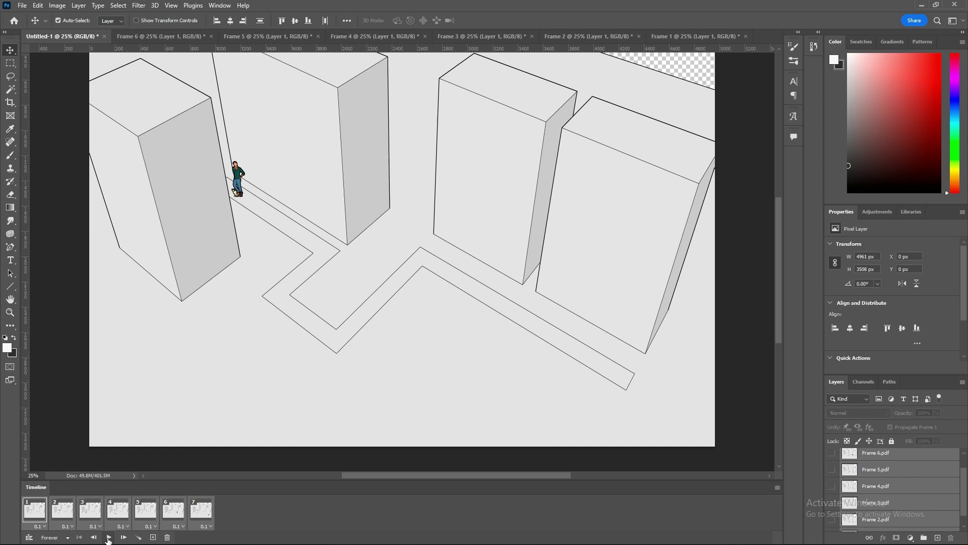
{"action": "left_click", "coordinate": [109, 537]}
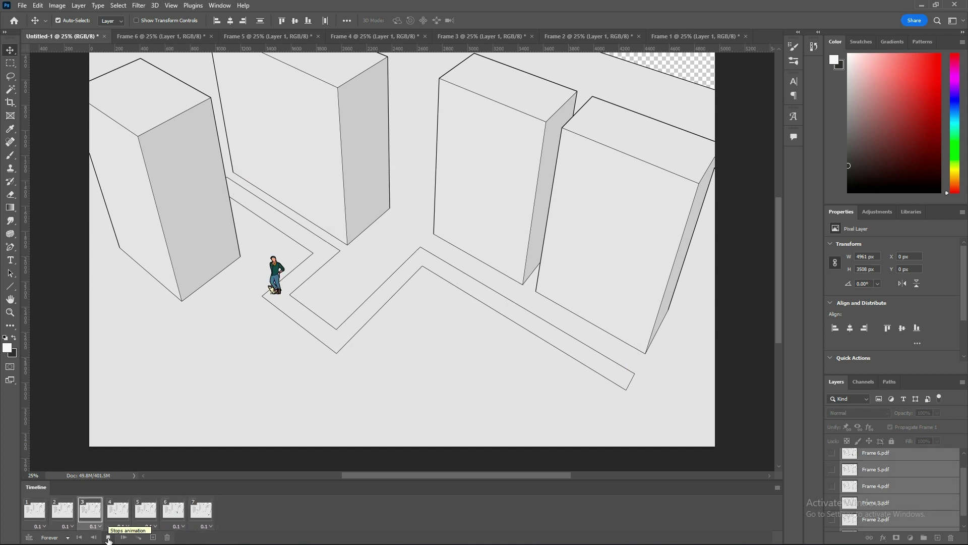
{"action": "left_click", "coordinate": [108, 538]}
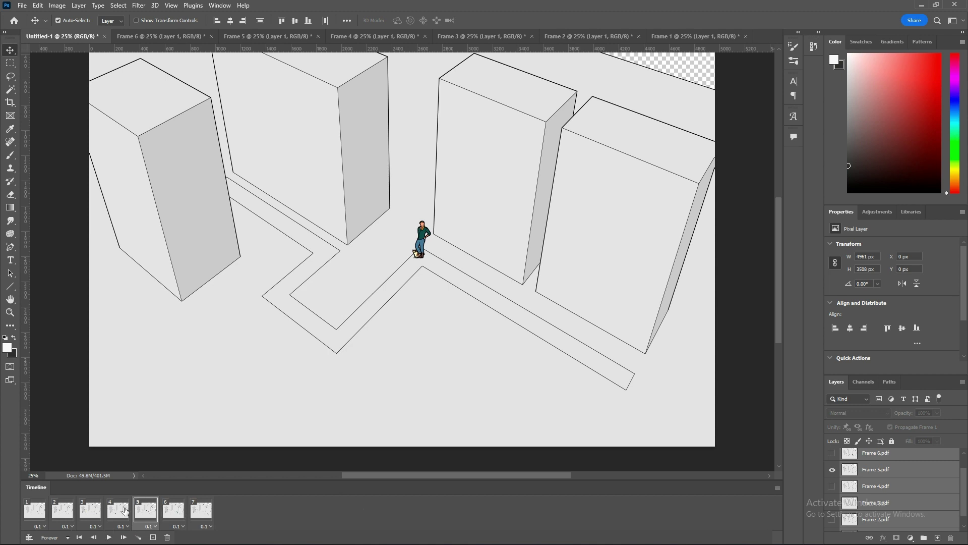
- Set frame 2 to 0.5 s, frame 4 to 2 s, frame 6 to 5 s, then play it
{"action": "left_click", "coordinate": [67, 526]}
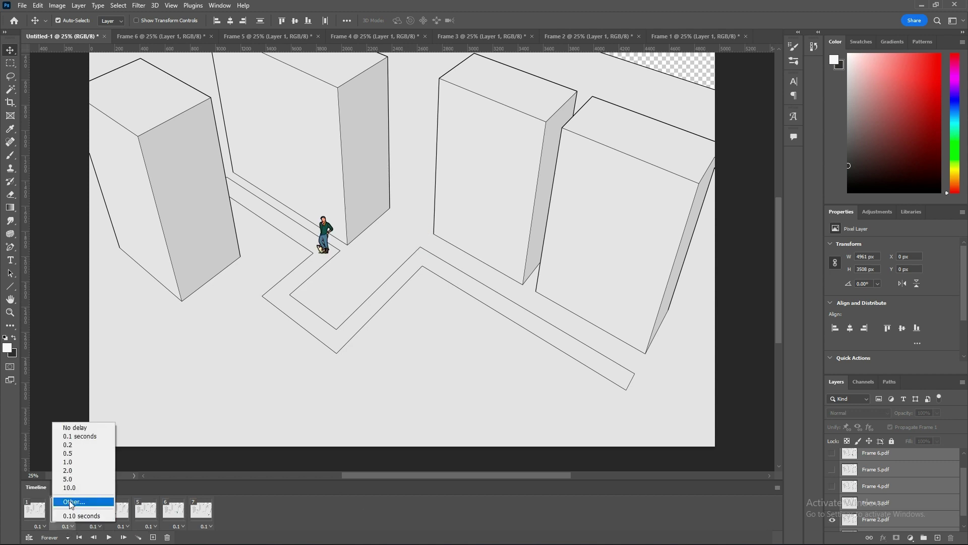
{"action": "left_click", "coordinate": [72, 456]}
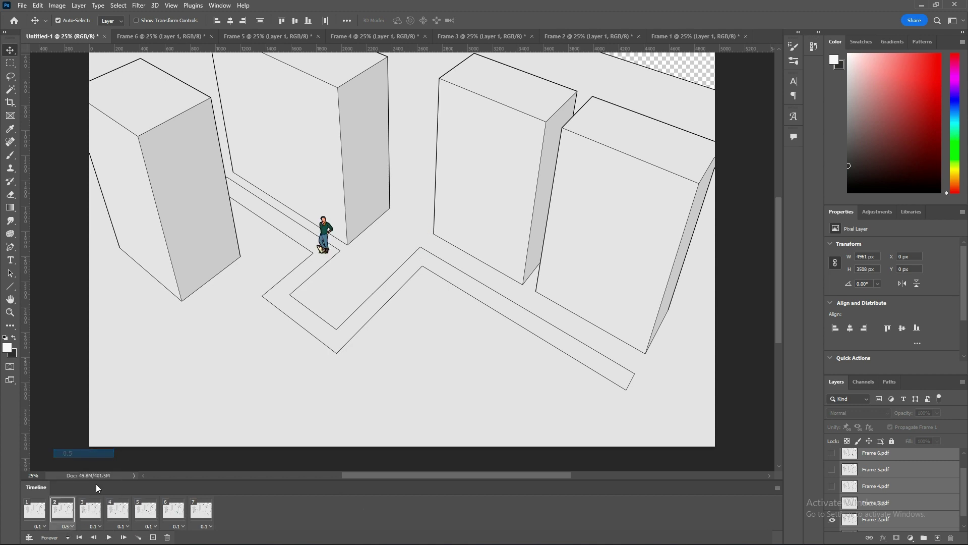
{"action": "left_click", "coordinate": [127, 528]}
{"action": "left_click", "coordinate": [127, 471]}
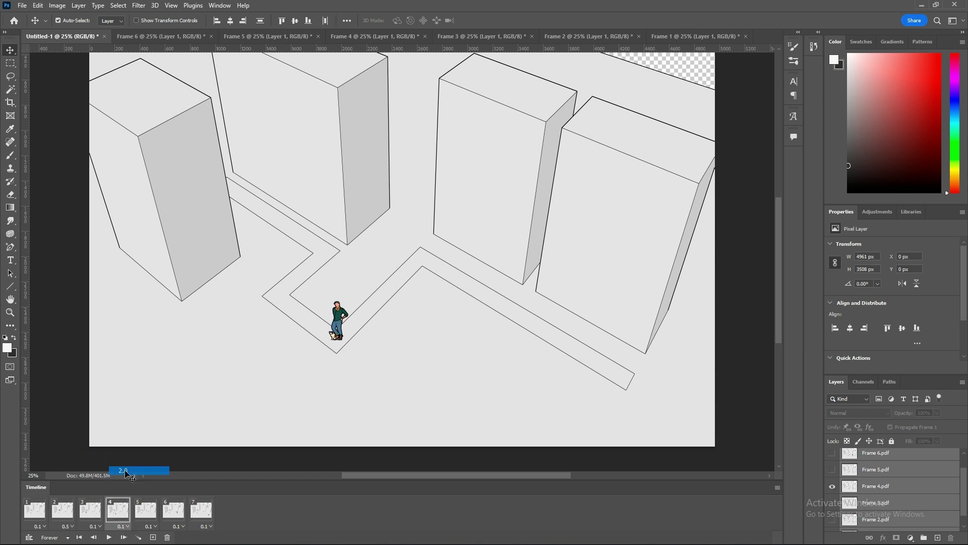
{"action": "left_click", "coordinate": [178, 526]}
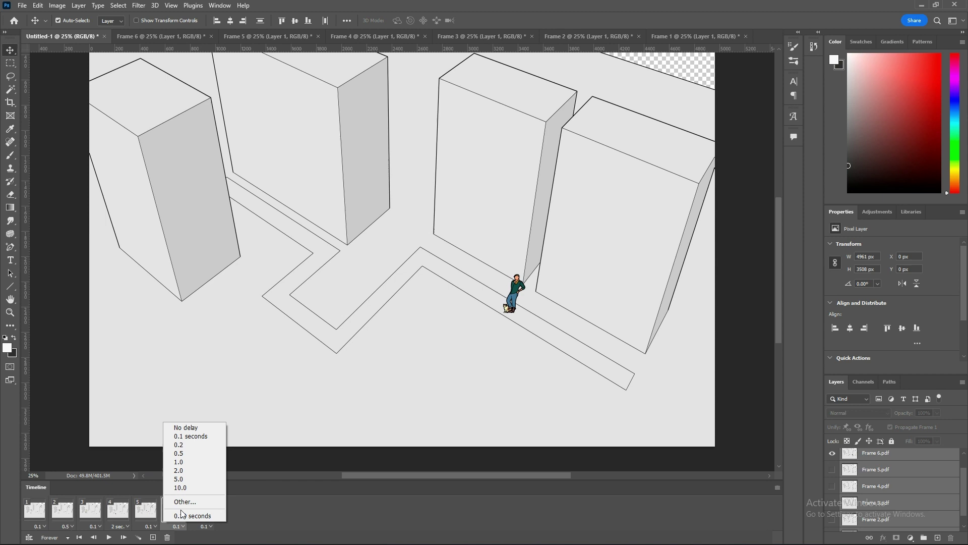
{"action": "left_click", "coordinate": [180, 479]}
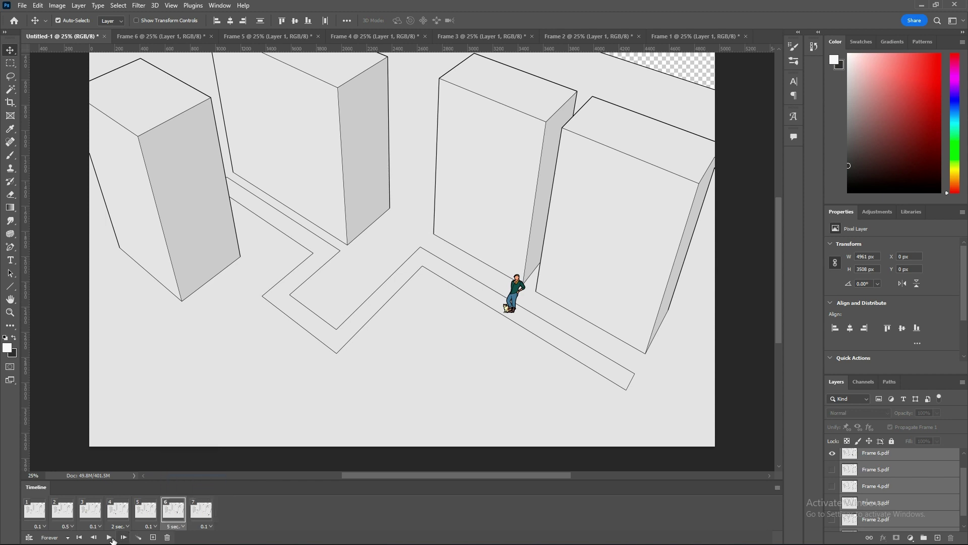
{"action": "left_click", "coordinate": [93, 537]}
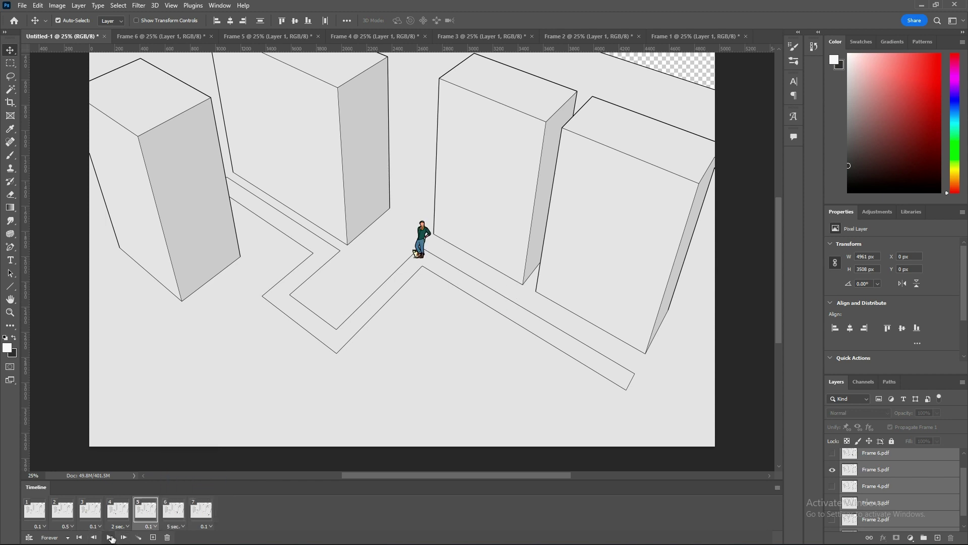
{"action": "left_click", "coordinate": [110, 537]}
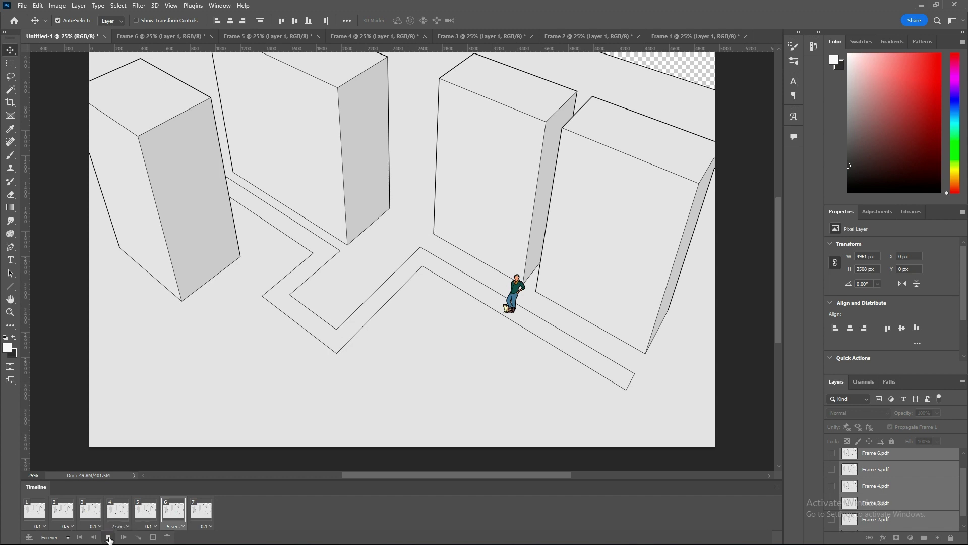
- Stop playback and bring up File > Export > Save for Web (Legacy) for the animation
{"action": "left_click", "coordinate": [108, 537]}
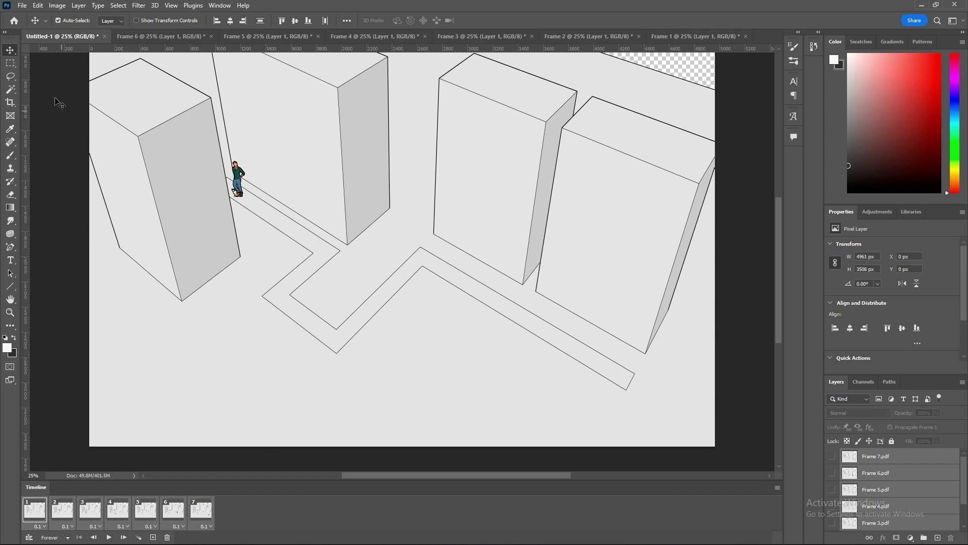
{"action": "left_click", "coordinate": [22, 6]}
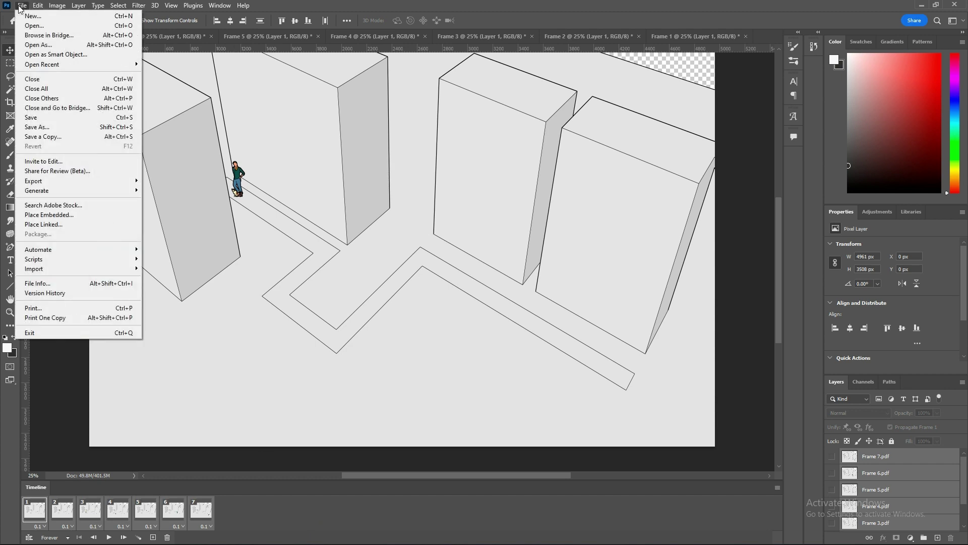
{"action": "mouse_move", "coordinate": [54, 184]}
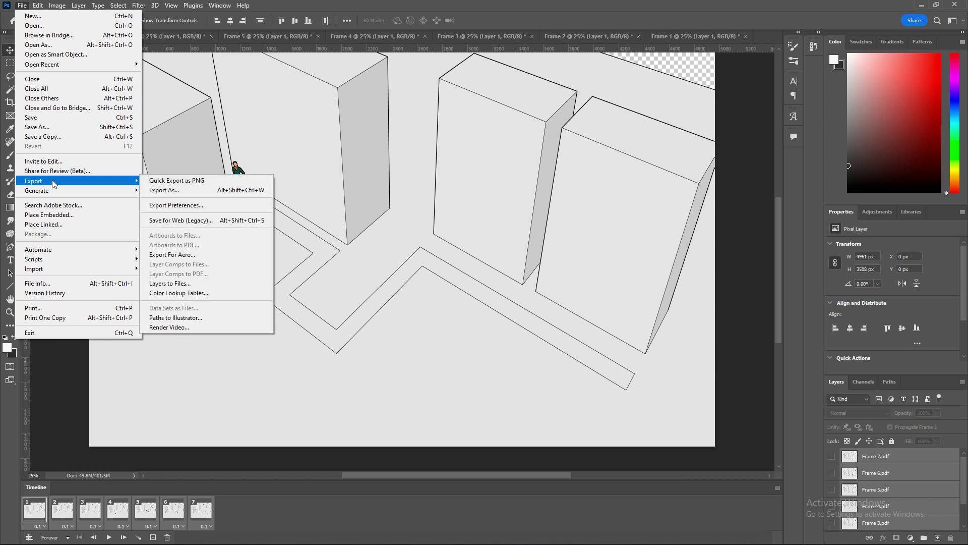
{"action": "left_click", "coordinate": [204, 220]}
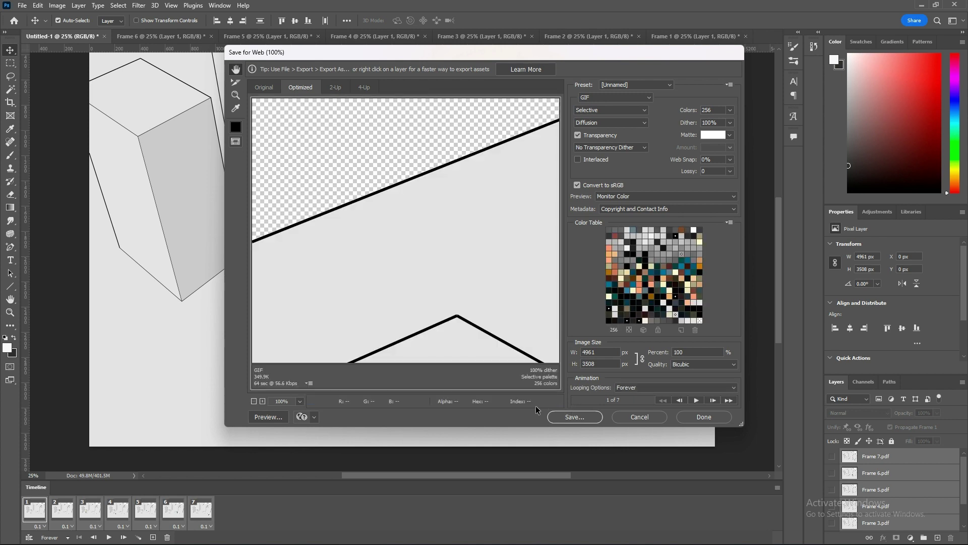
{"action": "left_click", "coordinate": [586, 100]}
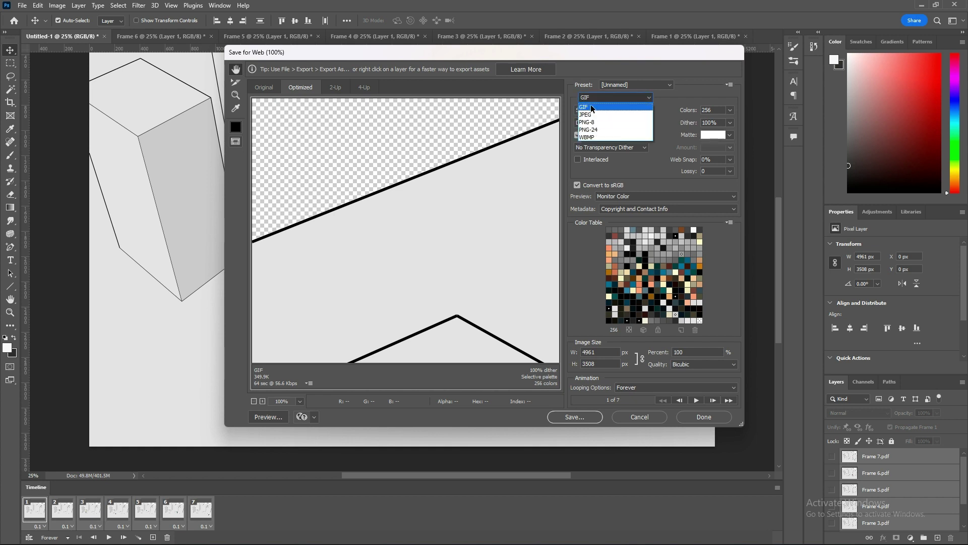
{"action": "left_click", "coordinate": [594, 108]}
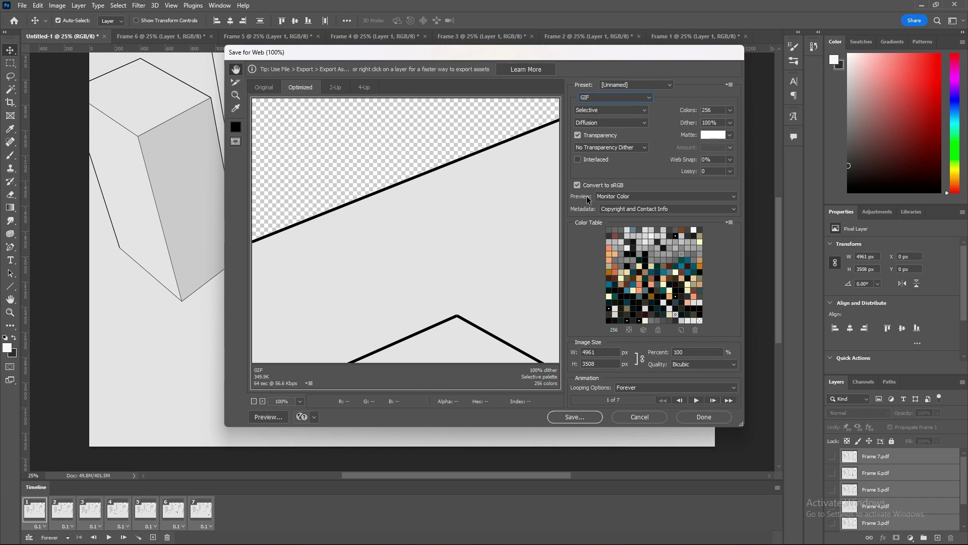